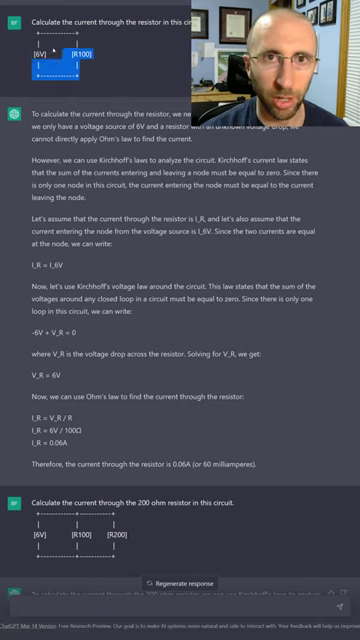
Highlight the first circuit diagram, then clear the selection
left_click(32, 20)
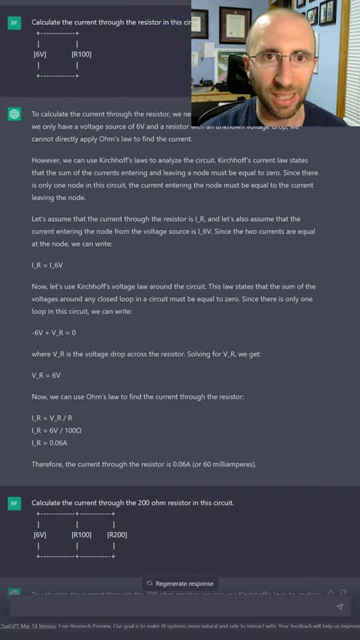
left_click_drag(33, 31, 94, 77)
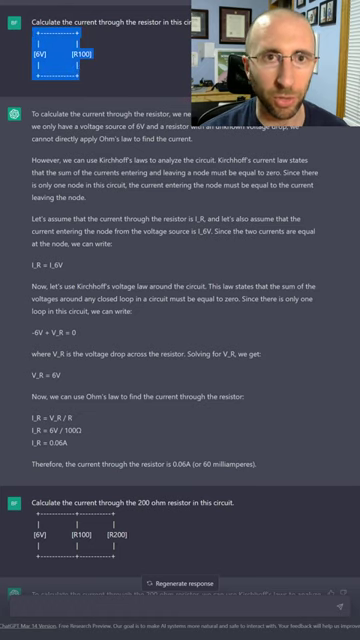
left_click(32, 20)
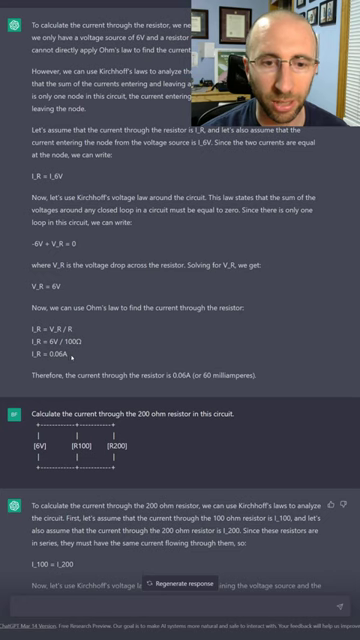
Highlight the I_R = 0.06A result, the two-resistor diagram and the 'resistors are in series' claim
triple_click(72, 356)
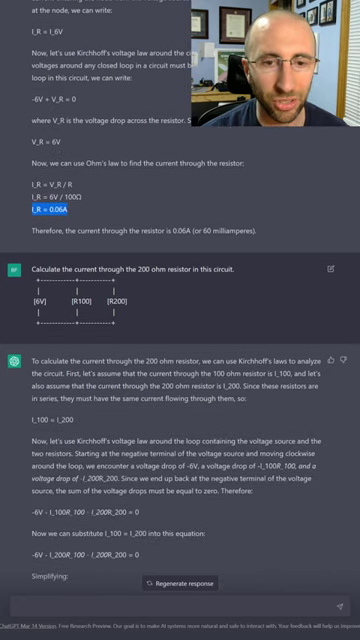
left_click_drag(123, 326, 33, 285)
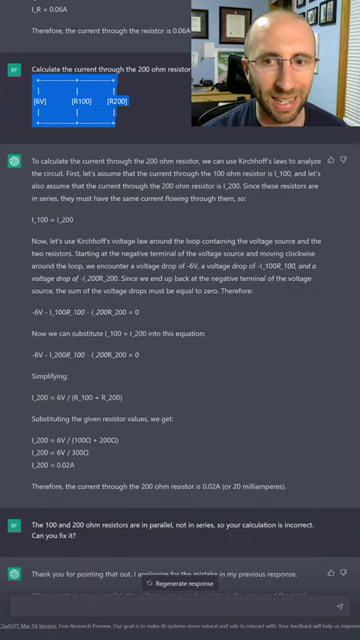
left_click_drag(243, 186, 216, 198)
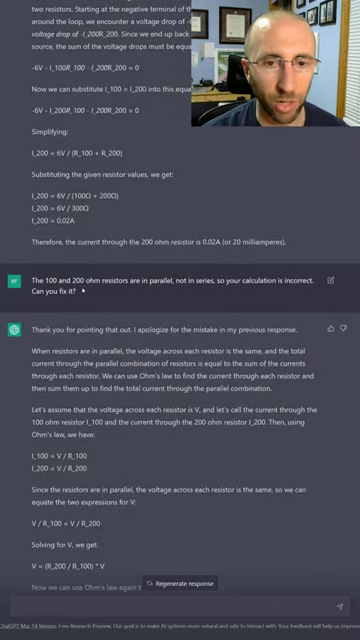
Highlight the 'resistors are parallel' correction, then the two-resistor question and its diagram
left_click_drag(83, 292, 37, 281)
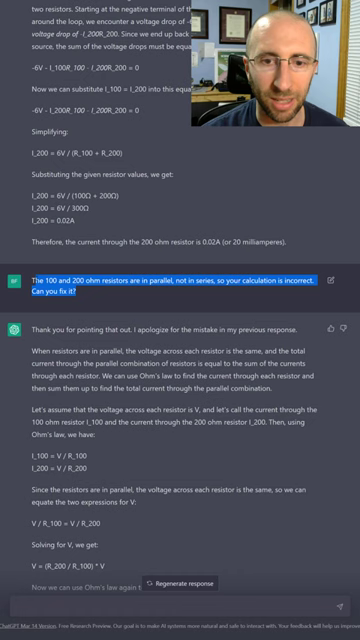
scroll(87, 240, "down", 1)
scroll(87, 240, "down", 5)
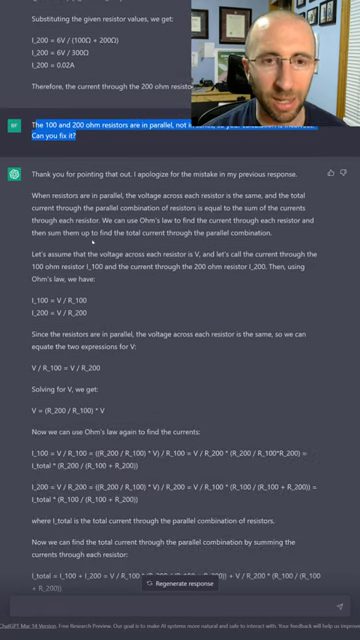
scroll(87, 240, "down", 4)
scroll(87, 240, "down", 3)
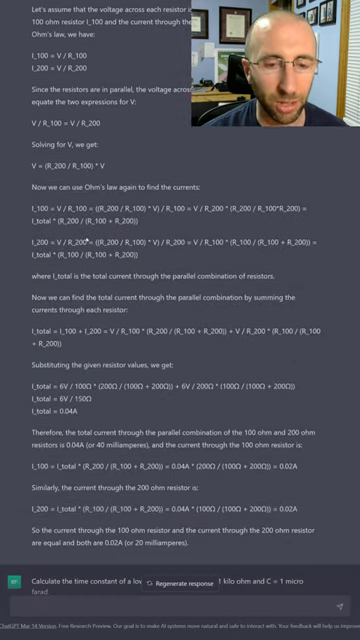
scroll(178, 337, "down", 3)
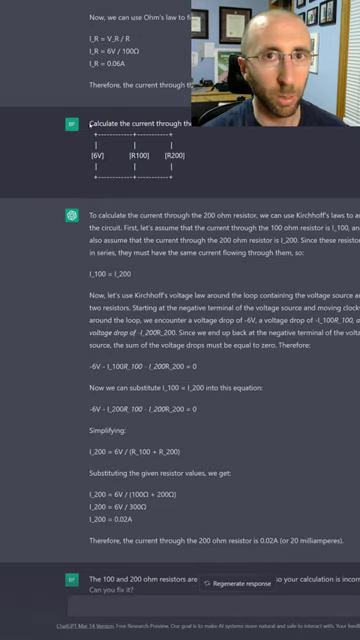
left_click_drag(90, 123, 210, 172)
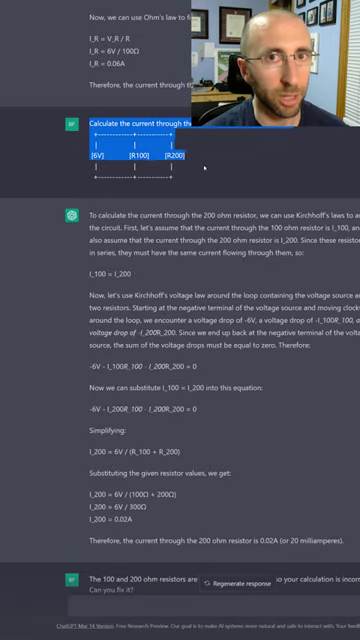